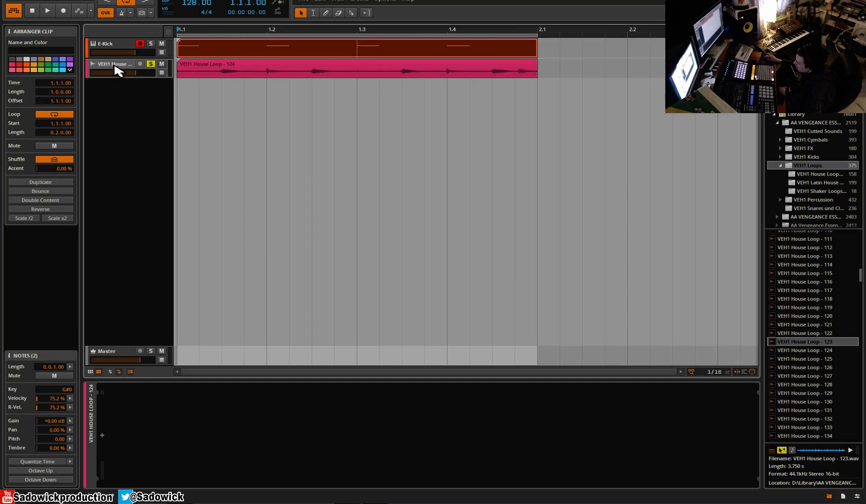
# Audition the VEH1 House Loop track and add a Compressor to it with a 1:5.00 ratio
pyautogui.press('space')
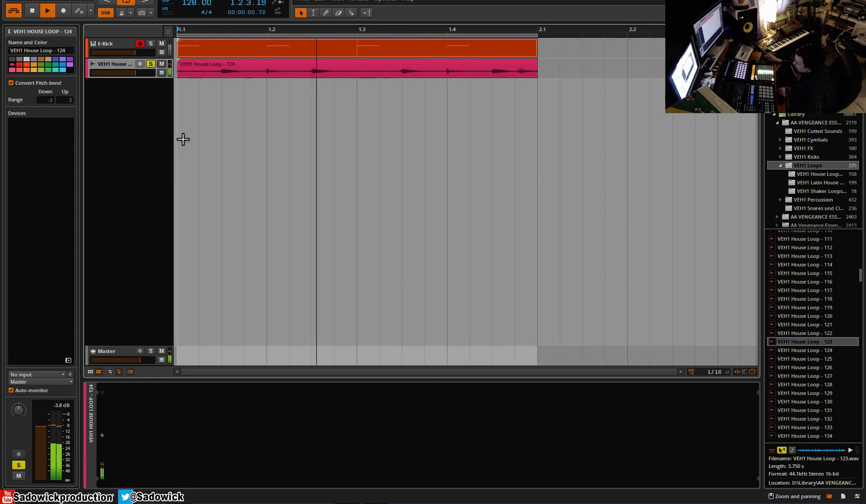
pyautogui.press('space')
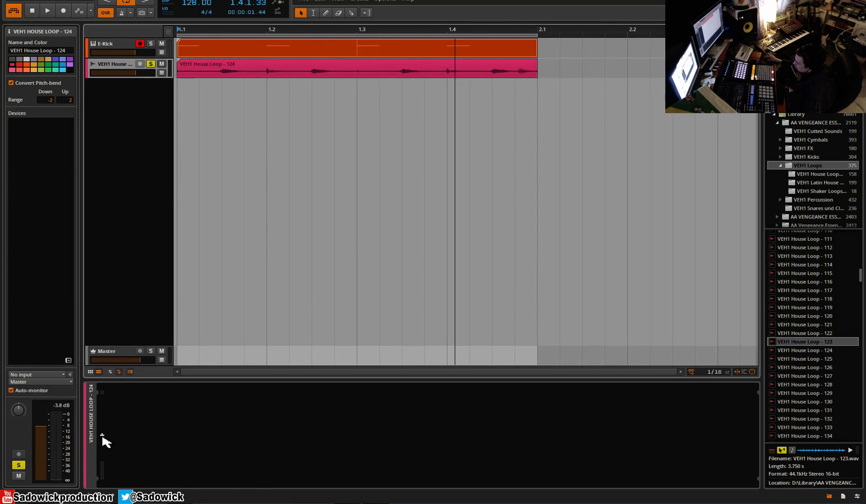
pyautogui.click(102, 437)
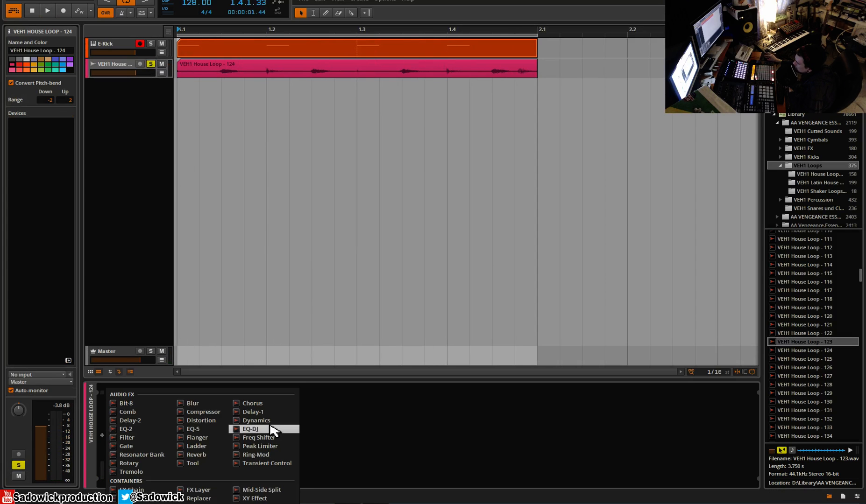
pyautogui.click(220, 412)
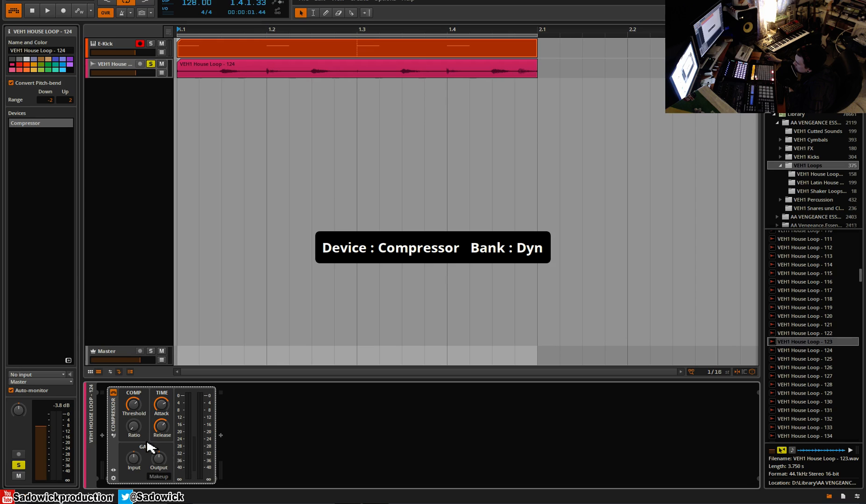
pyautogui.click(159, 477)
pyautogui.click(156, 476)
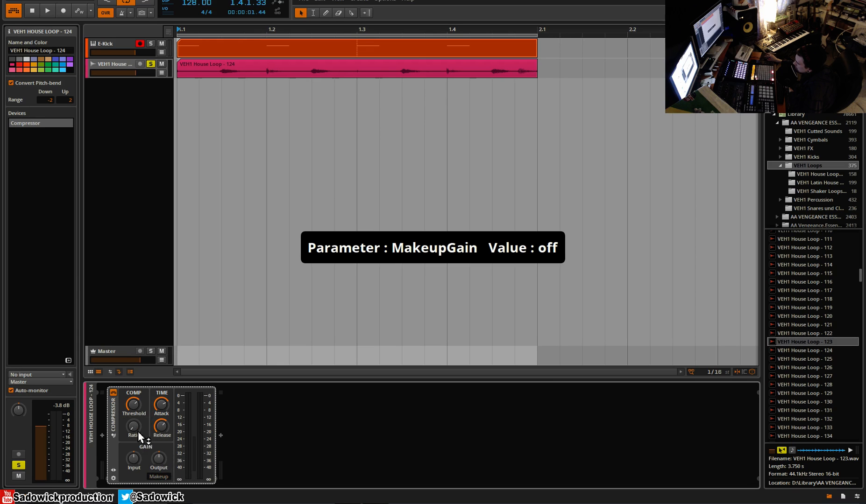
pyautogui.moveTo(144, 438); pyautogui.dragTo(144, 423)
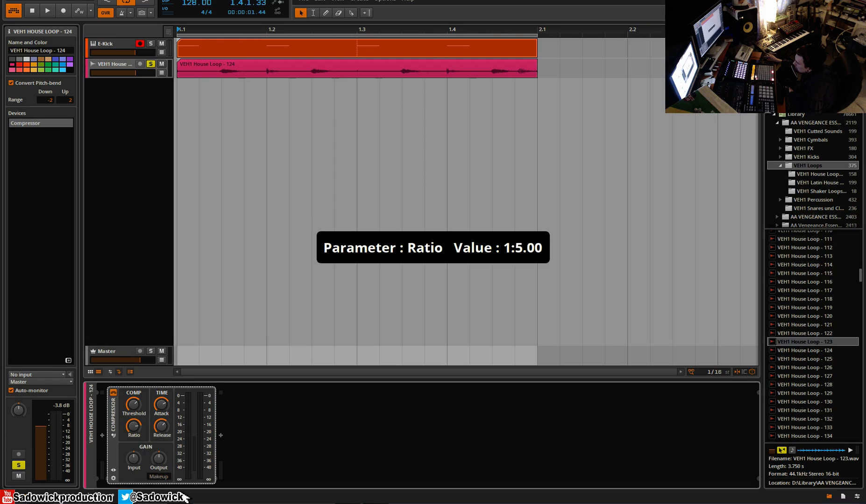
# Enable the Compressor's makeup gain, lower its threshold and shorten the attack to 1.83 ms
pyautogui.click(159, 476)
pyautogui.click(134, 410)
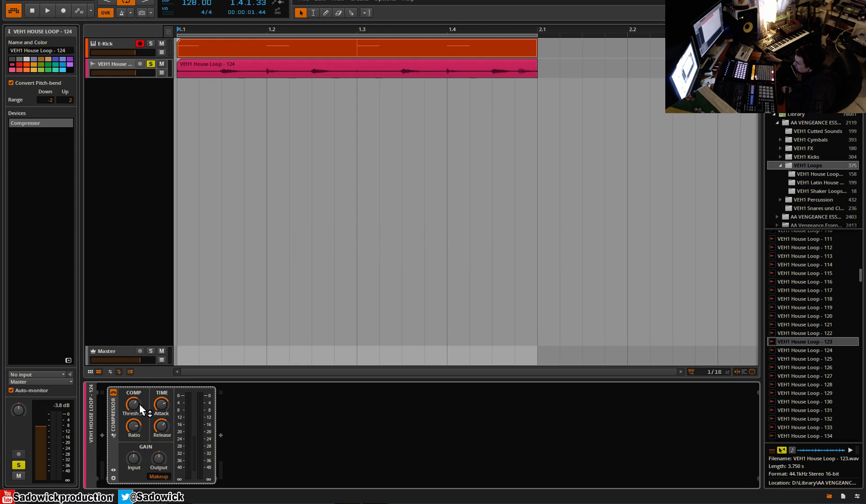
pyautogui.moveTo(135, 409); pyautogui.dragTo(163, 398)
pyautogui.press('space')
pyautogui.press('space')
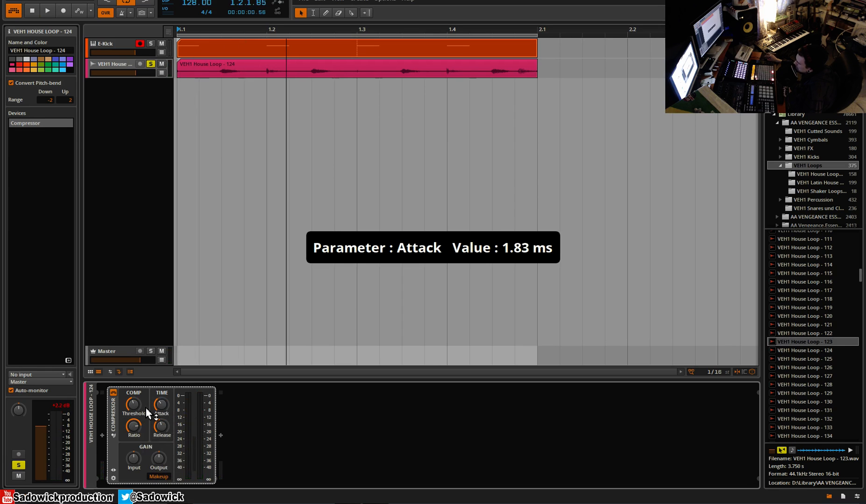
# Compare the loop with the Compressor's makeup gain off and on, fine-tuning the threshold between playbacks
pyautogui.press('space')
pyautogui.click(158, 477)
pyautogui.press('space')
pyautogui.click(156, 478)
pyautogui.moveTo(134, 417); pyautogui.dragTo(135, 413)
pyautogui.press('space')
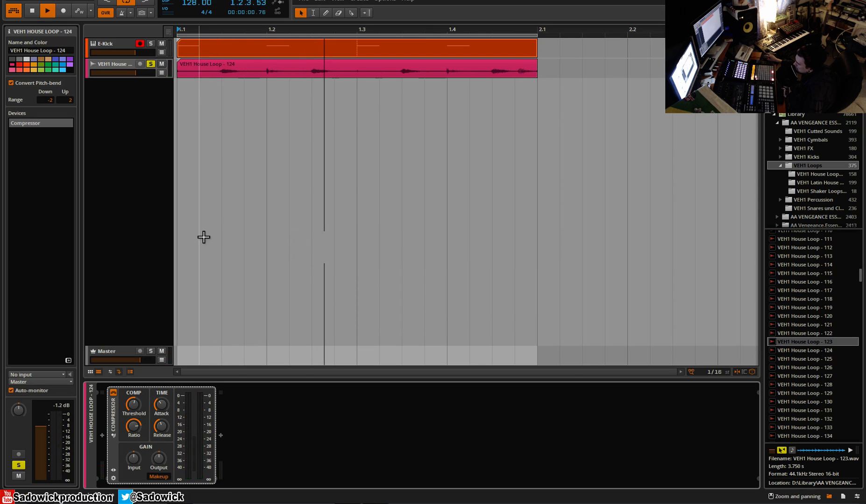
pyautogui.press('space')
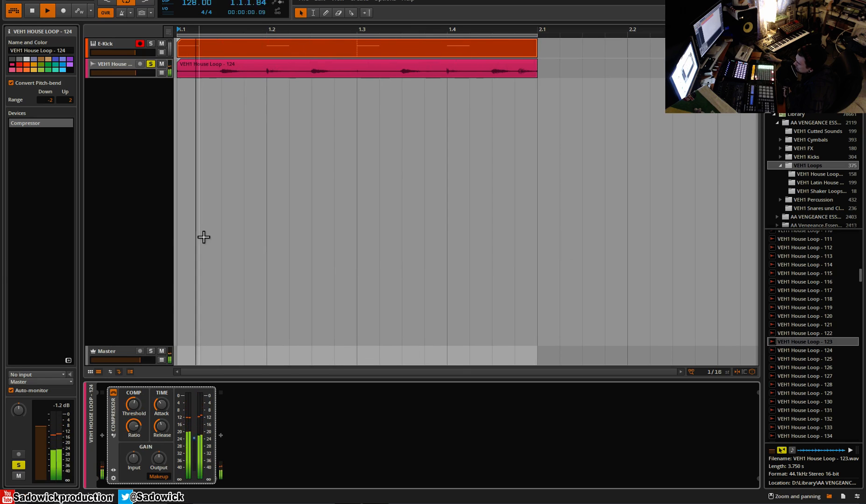
# Replace the Compressor on the house loop track with an FX Layer container
pyautogui.rightClick(113, 421)
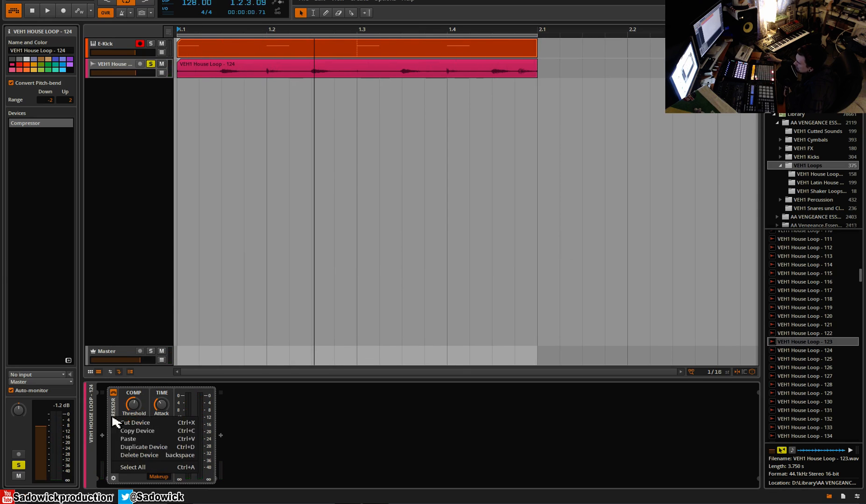
pyautogui.click(118, 423)
pyautogui.click(102, 435)
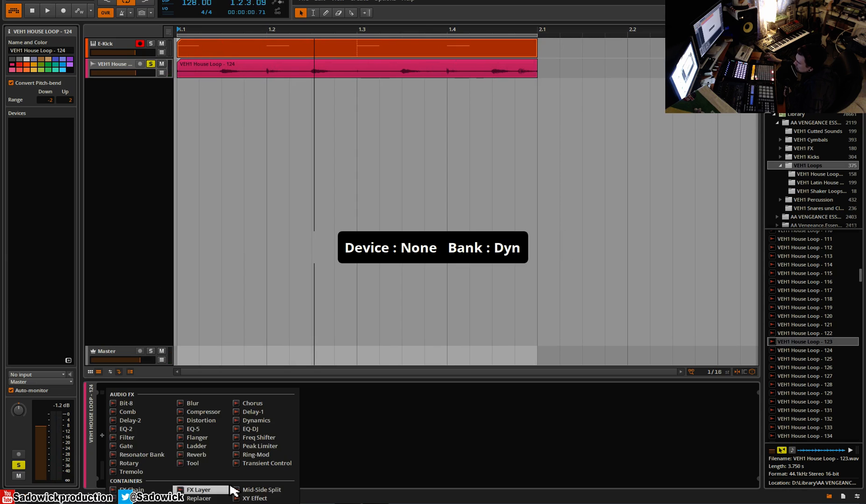
pyautogui.click(201, 490)
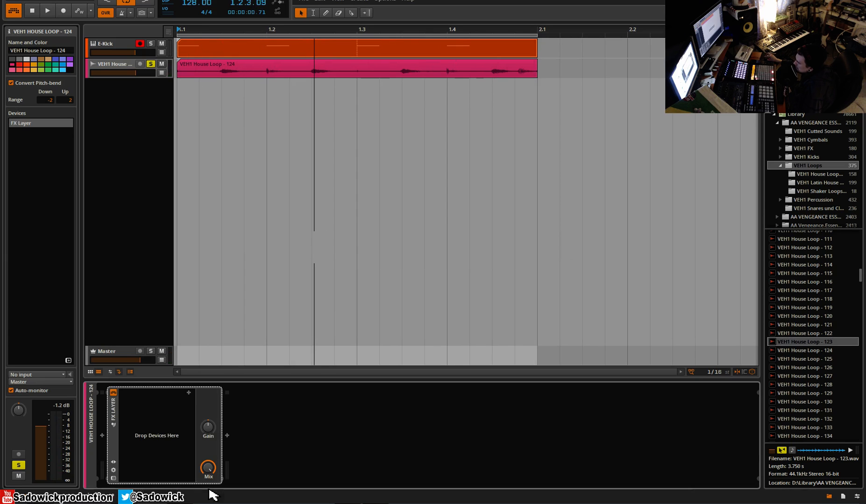
# Add a Compressor as the first layer inside the FX Layer and enable its makeup gain
pyautogui.click(189, 393)
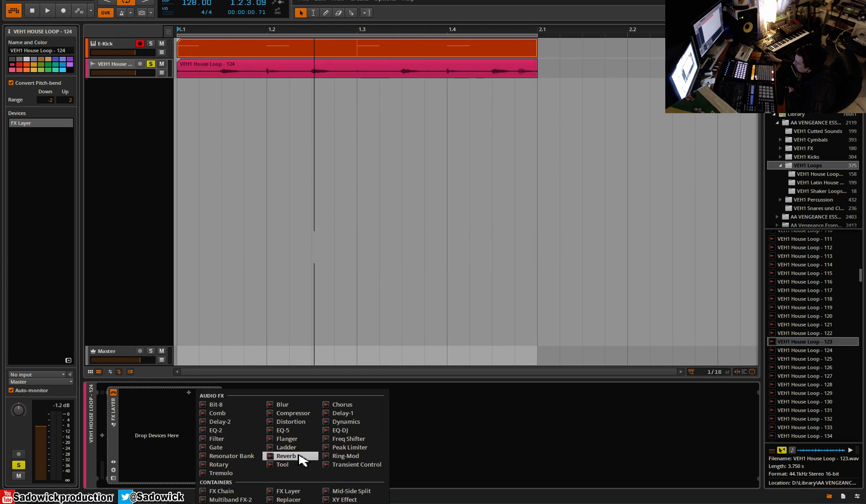
pyautogui.click(293, 414)
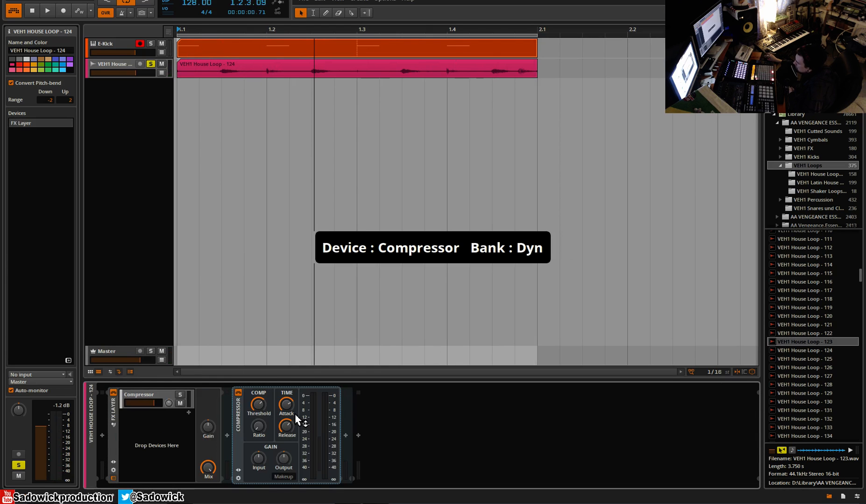
pyautogui.click(283, 477)
# Lower the layered Compressor's threshold, set its ratio to 1:5.71, shorten the attack, set the release to 192 ms and audition it
pyautogui.moveTo(258, 404); pyautogui.dragTo(258, 413)
pyautogui.moveTo(259, 426); pyautogui.dragTo(262, 431)
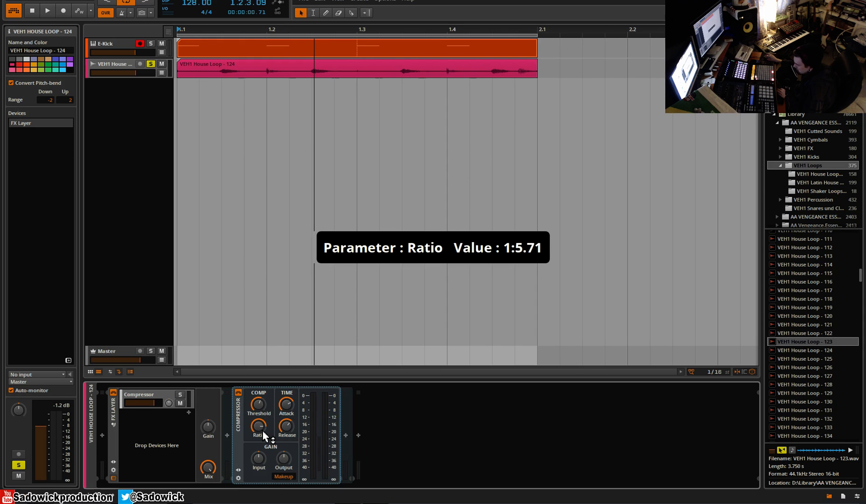
pyautogui.moveTo(286, 404); pyautogui.dragTo(286, 435)
pyautogui.press('space')
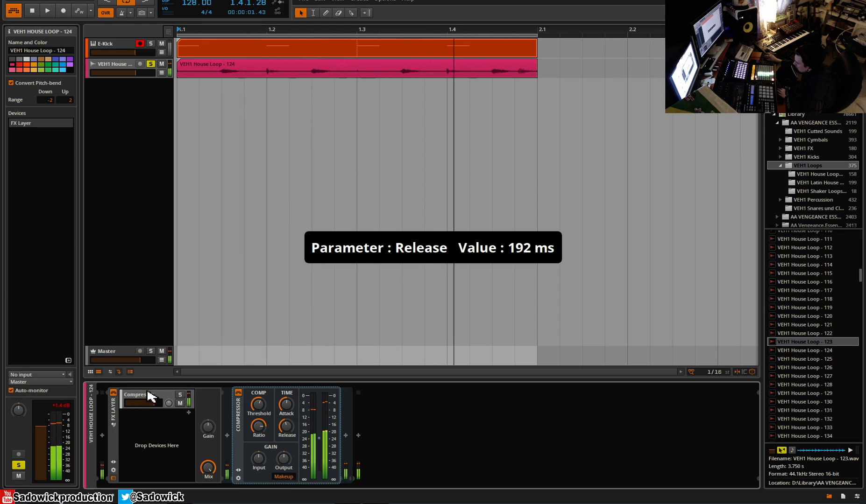
pyautogui.click(116, 395)
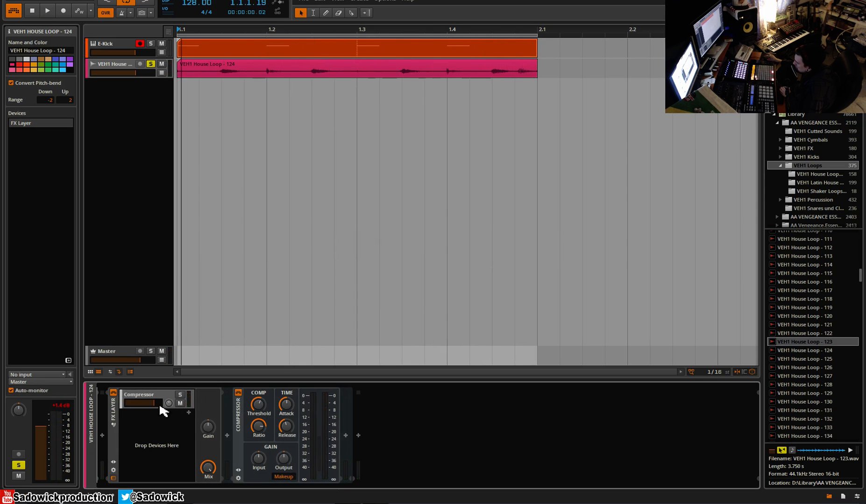
# Add a Tool device as a second layer in the FX Layer and solo that layer
pyautogui.click(189, 413)
pyautogui.click(177, 426)
pyautogui.click(189, 413)
pyautogui.click(282, 465)
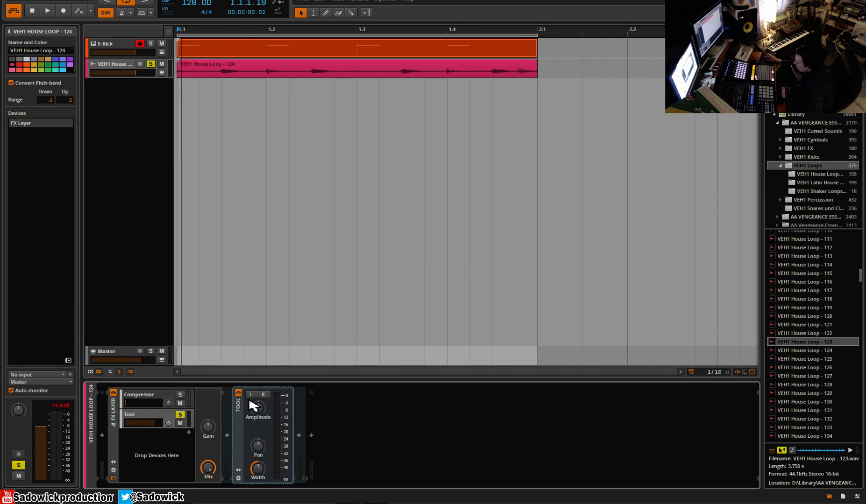
# Play the loop through the soloed Tool layer and turn off that layer's solo
pyautogui.press('space')
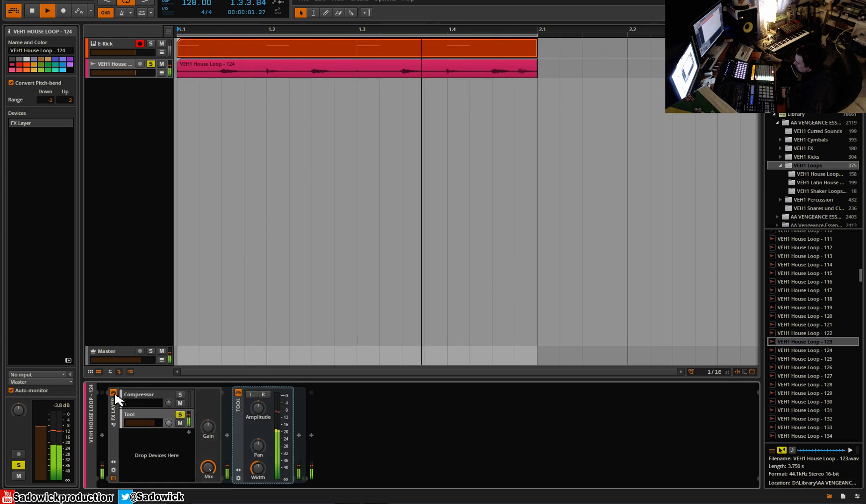
pyautogui.press('space')
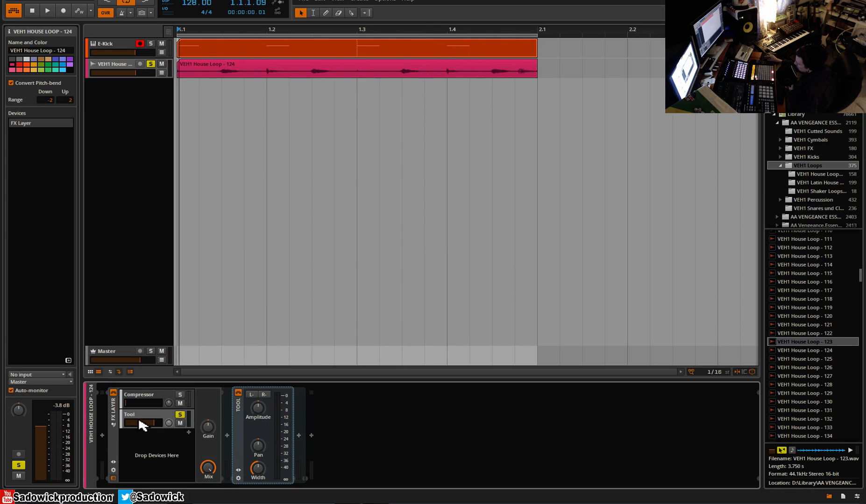
pyautogui.rightClick(135, 414)
pyautogui.click(135, 414)
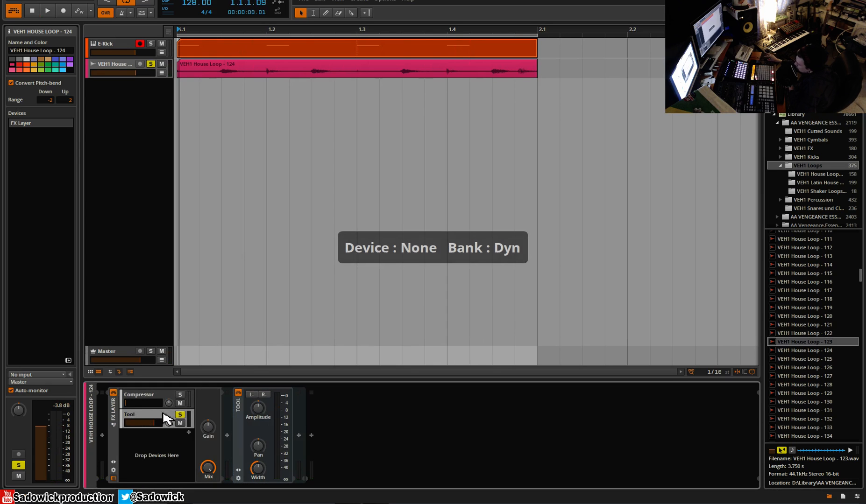
pyautogui.click(181, 414)
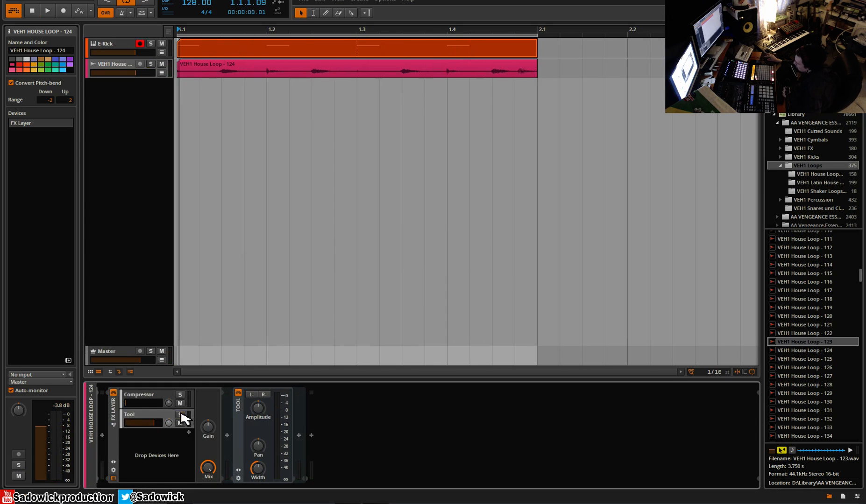
# Solo the house loop track and raise the Compressor layer's volume to about -5.4 dB during playback
pyautogui.click(138, 394)
pyautogui.press('space')
pyautogui.moveTo(128, 404); pyautogui.dragTo(148, 404)
pyautogui.click(150, 63)
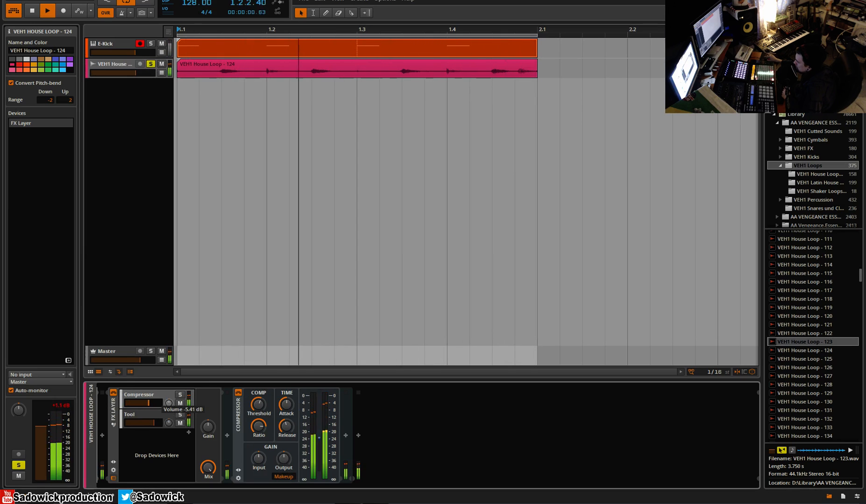
# Bypass and re-enable the FX Layer during playback to compare the dry and parallel-compressed loop
pyautogui.click(113, 393)
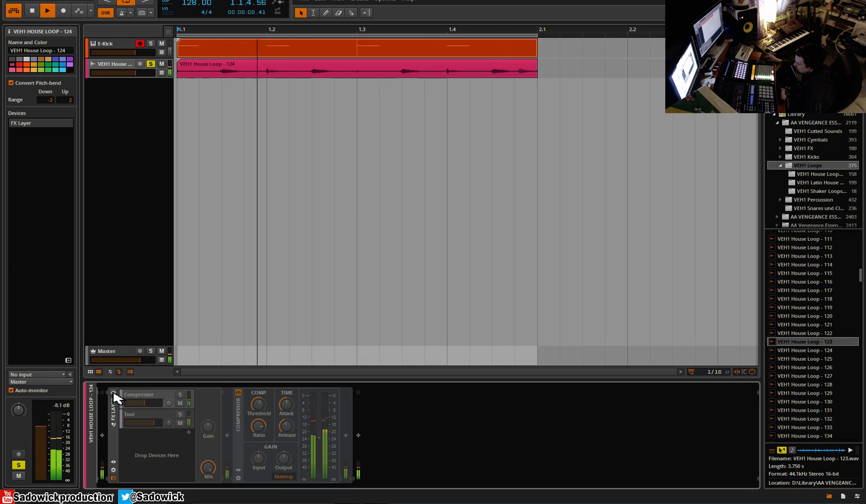
pyautogui.click(113, 393)
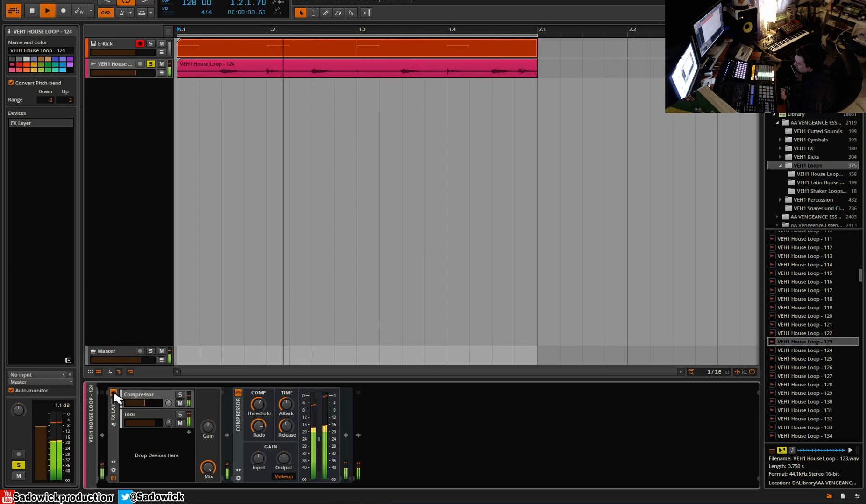
pyautogui.click(113, 393)
pyautogui.click(113, 393)
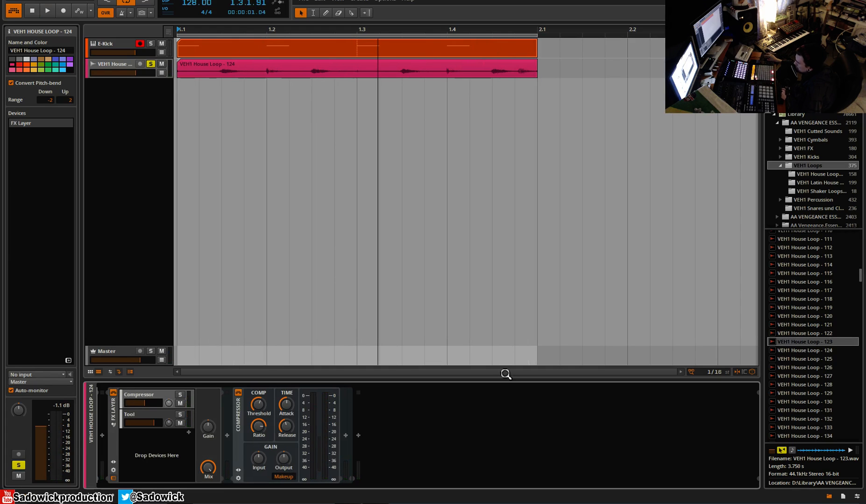
# Unsolo the house loop track, play it with the kick, and lower the Compressor layer's volume to about -18.2 dB
pyautogui.click(150, 64)
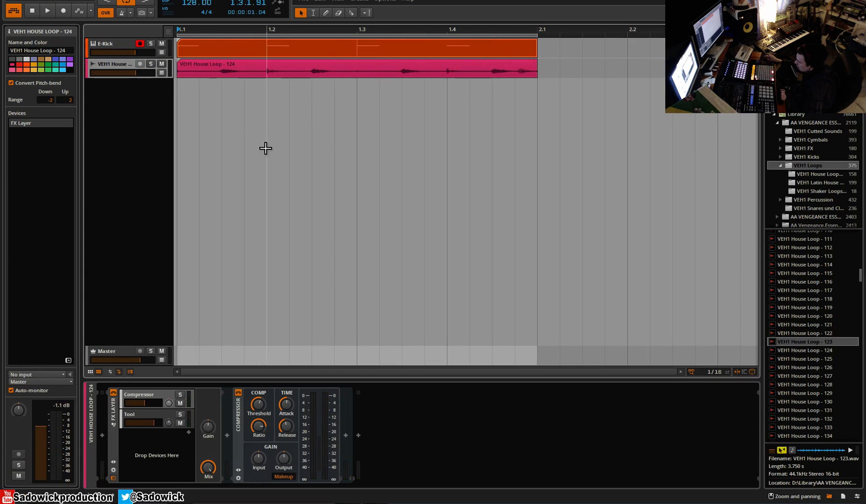
pyautogui.press('space')
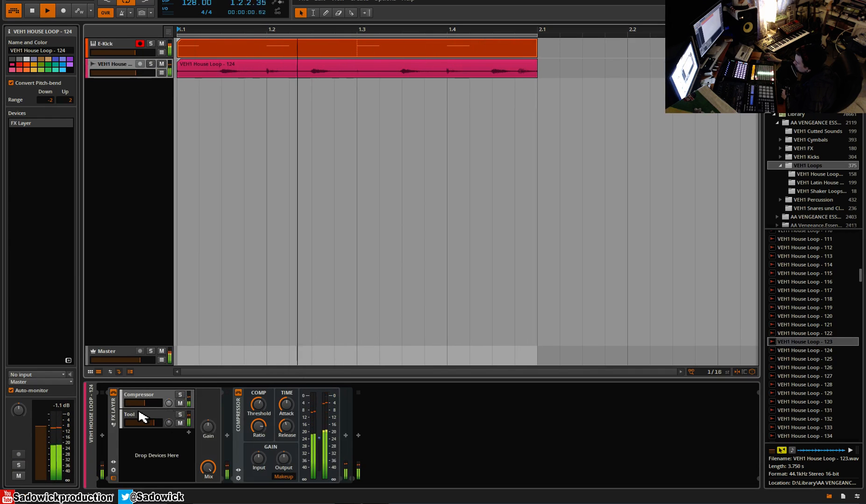
pyautogui.moveTo(145, 403); pyautogui.dragTo(139, 404)
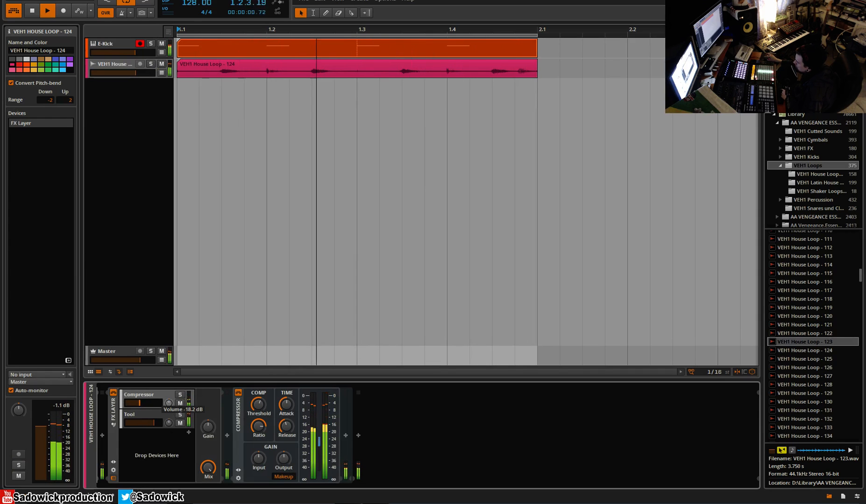
# Mute and unmute the Compressor layer to compare its contribution to the mix
pyautogui.click(180, 403)
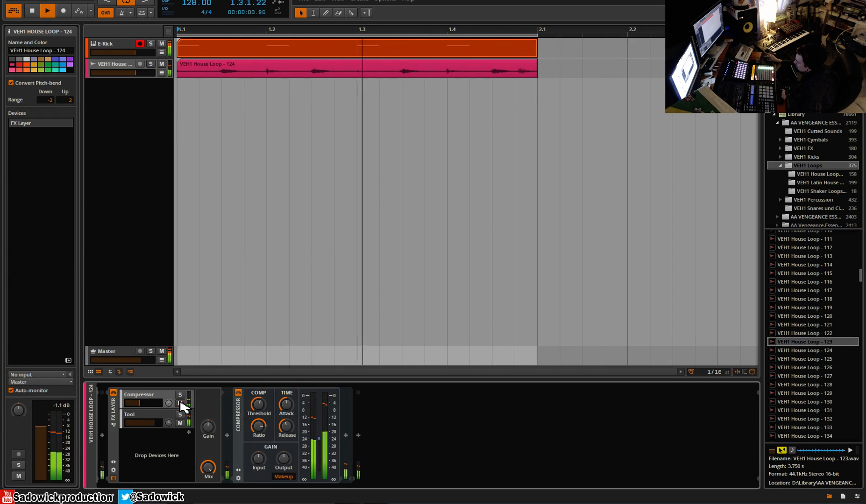
pyautogui.press('space')
pyautogui.click(180, 403)
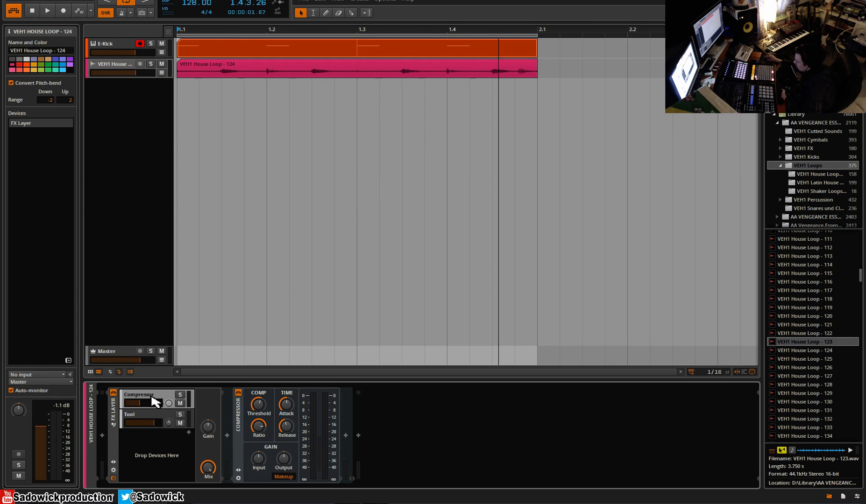
# Insert an EQ-2 after the layered Compressor, set its low band to -15.4 dB at 432 Hz, and play the result
pyautogui.click(346, 436)
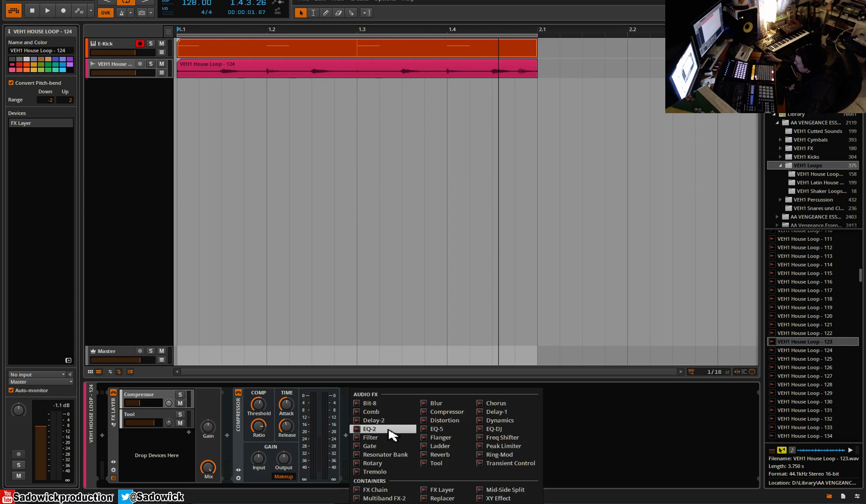
pyautogui.click(390, 435)
pyautogui.moveTo(377, 417); pyautogui.dragTo(389, 431)
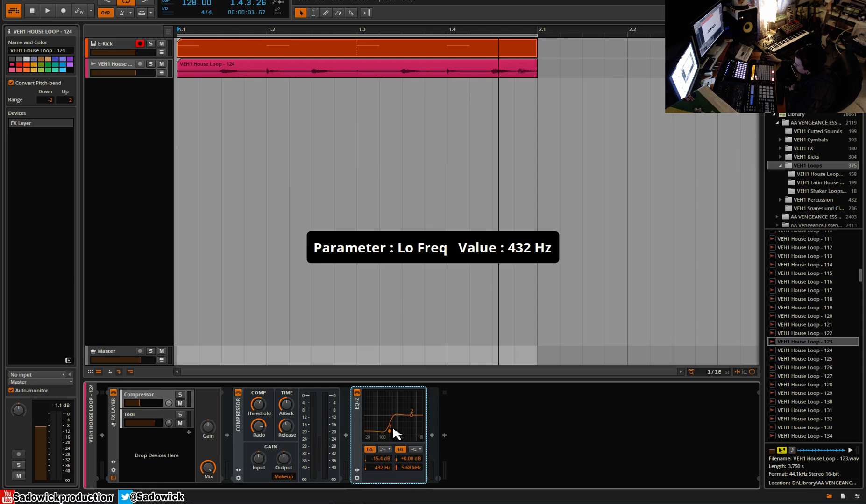
pyautogui.press('space')
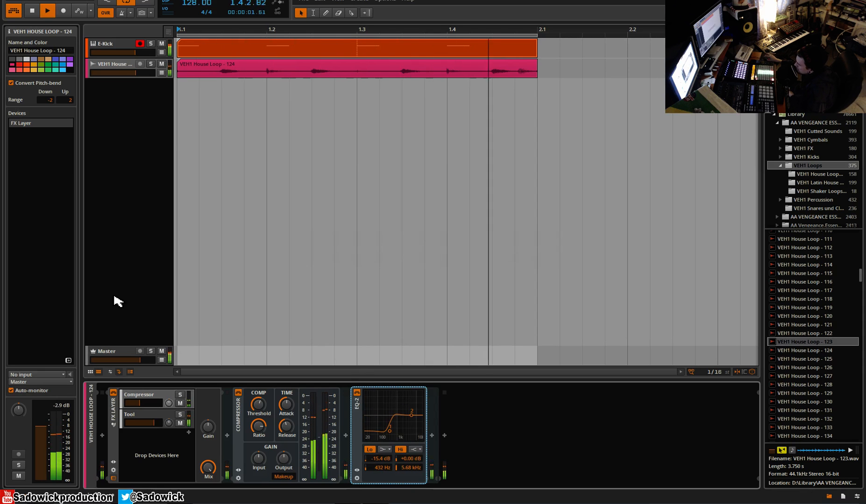
# Stop playback and add a second Compressor as a new layer in the FX Layer, with its ratio at maximum and its threshold lowered
pyautogui.press('space')
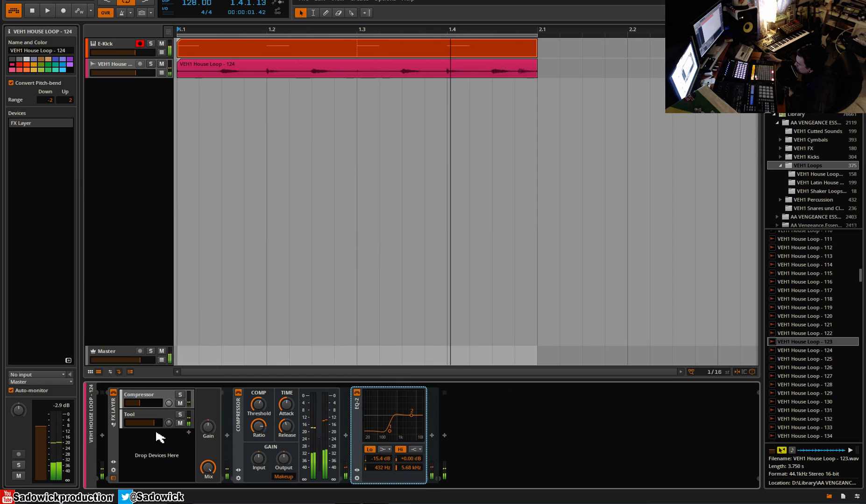
pyautogui.click(189, 432)
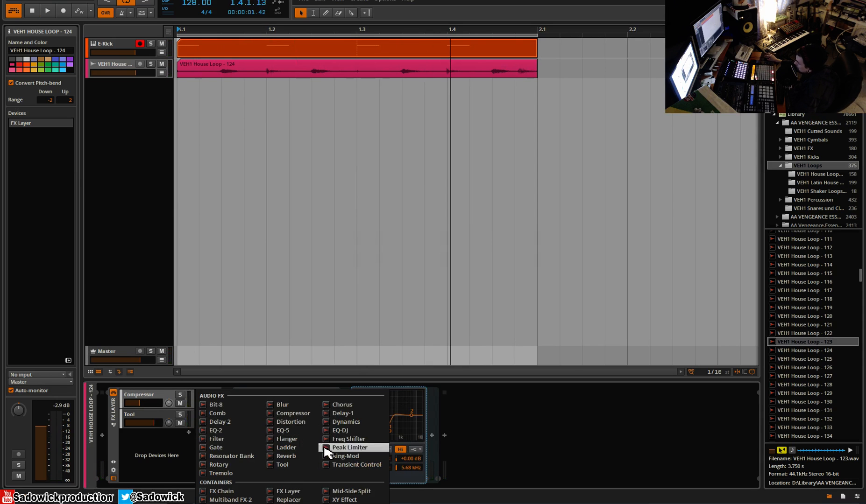
pyautogui.click(292, 414)
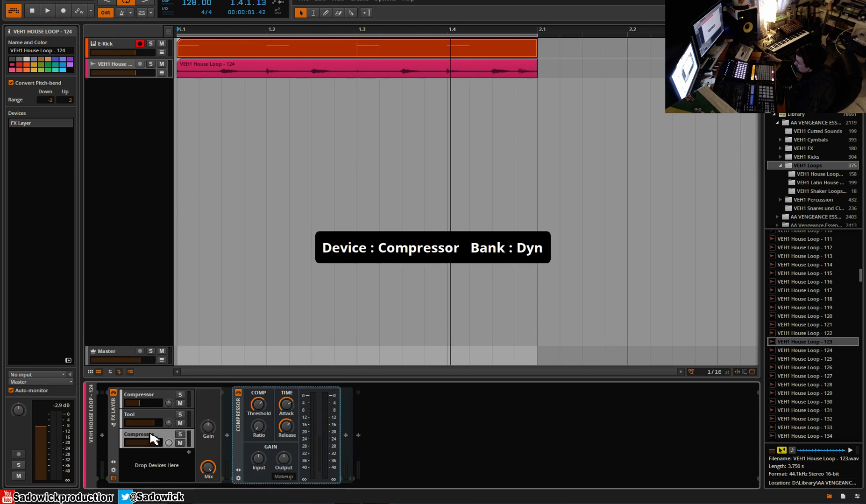
pyautogui.moveTo(257, 424); pyautogui.dragTo(257, 369)
pyautogui.moveTo(259, 404); pyautogui.dragTo(259, 438)
# Solo the new Compressor layer, place it above the other layers, and shorten its attack with makeup gain enabled during playback
pyautogui.click(180, 435)
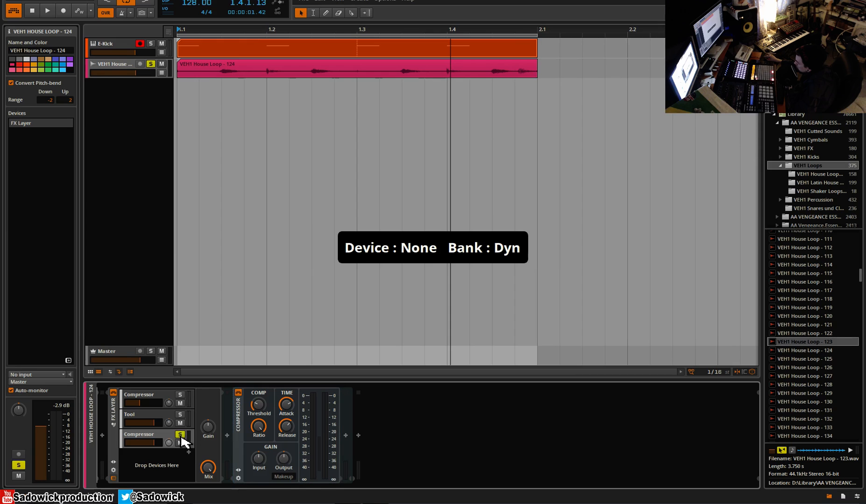
pyautogui.press('space')
pyautogui.moveTo(154, 434); pyautogui.dragTo(151, 393)
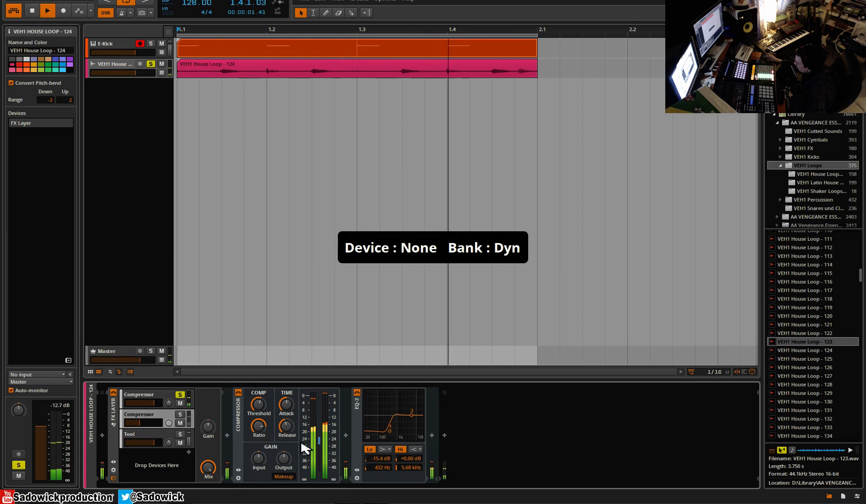
pyautogui.click(157, 398)
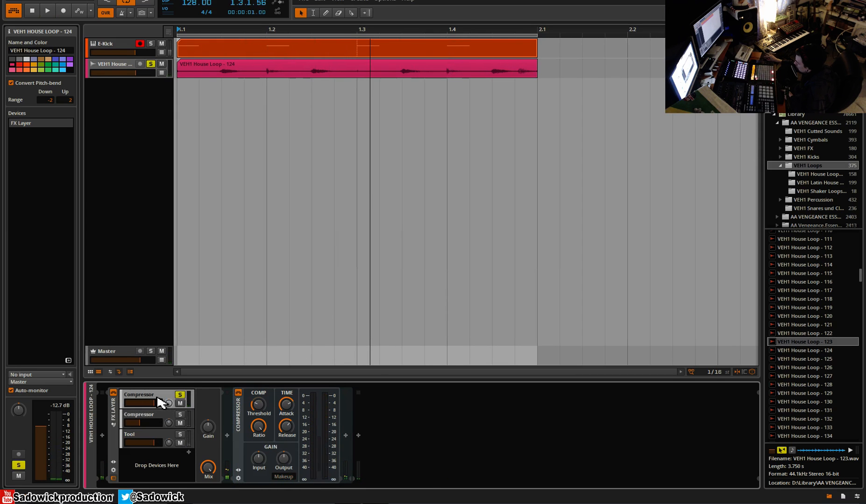
pyautogui.moveTo(286, 404); pyautogui.dragTo(286, 430)
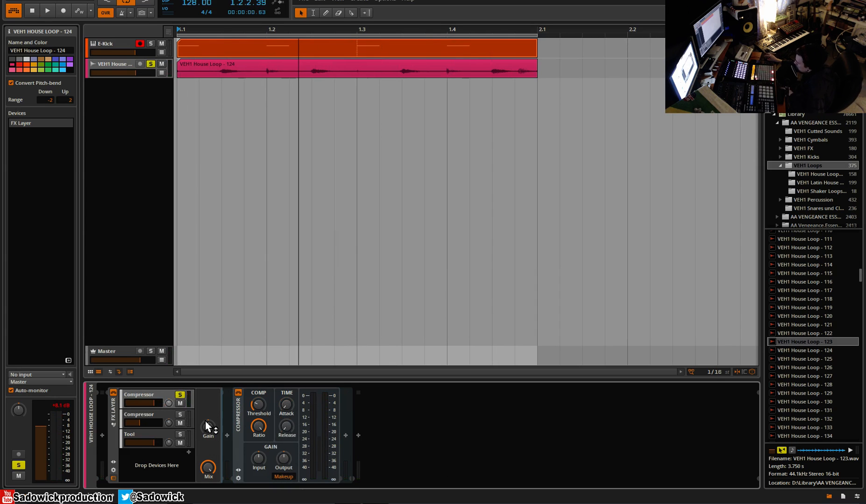
# Unsolo the new Compressor layer and, with the loop playing, blend its volume in low under the dry Tool layer
pyautogui.click(180, 395)
pyautogui.press('space')
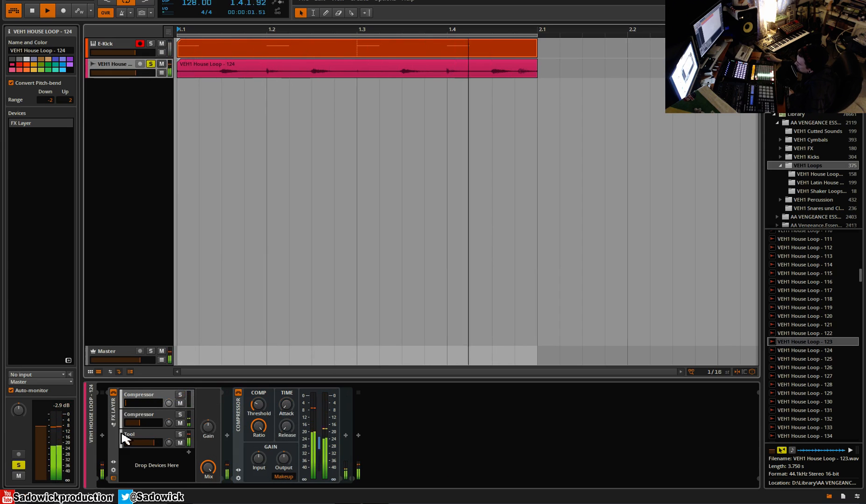
pyautogui.moveTo(127, 403); pyautogui.dragTo(141, 403)
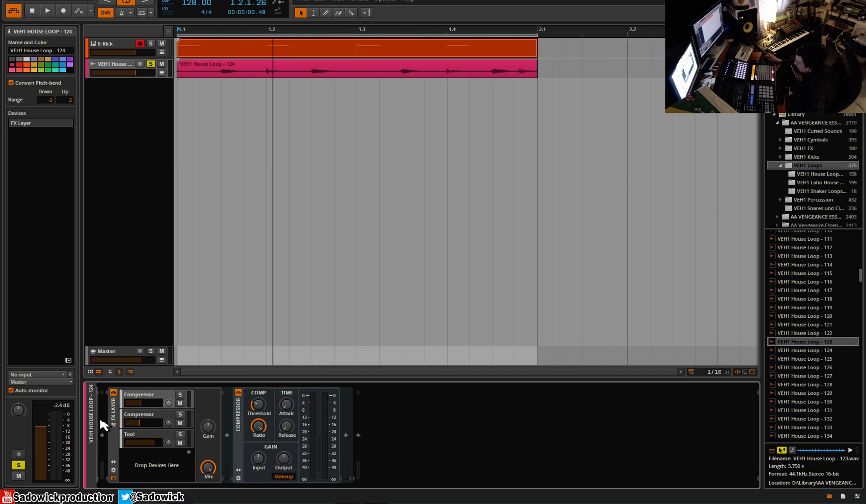
# Review the device chains of the two Compressor layers and the Tool layer
pyautogui.click(150, 422)
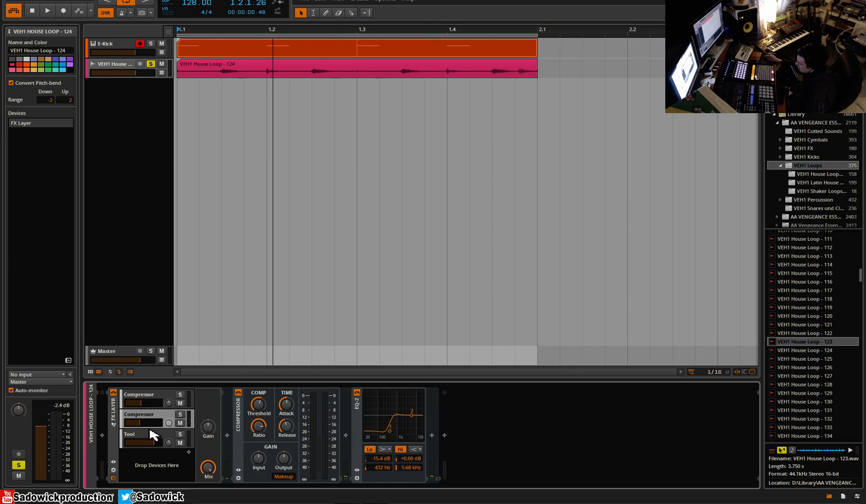
pyautogui.click(147, 401)
pyautogui.click(151, 419)
pyautogui.click(155, 438)
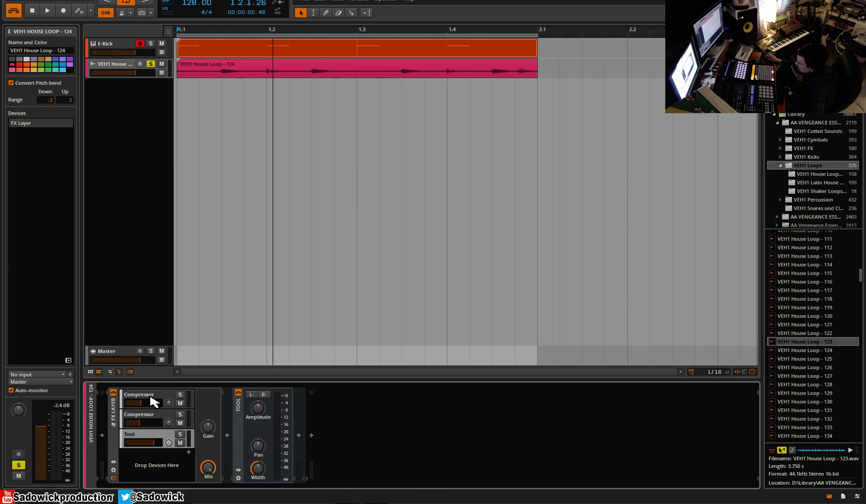
# Pan the two Compressor layers off centre and compare the loop with the FX Layer bypassed and re-enabled during playback
pyautogui.click(151, 401)
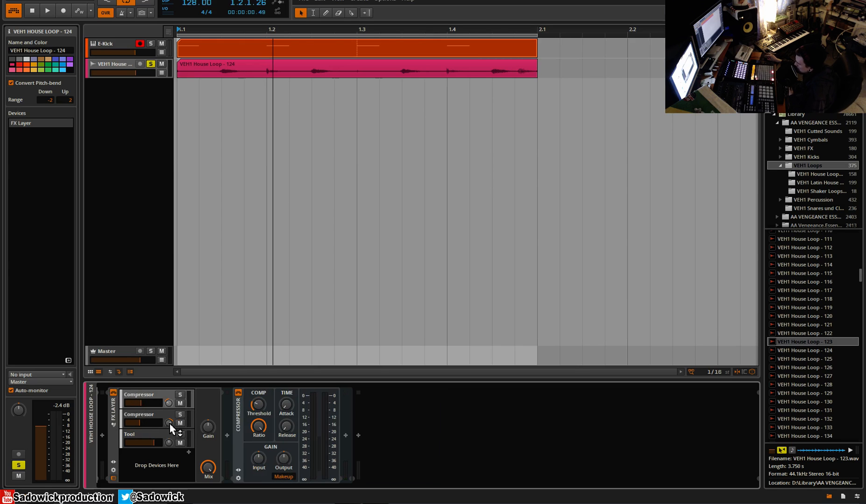
pyautogui.press('space')
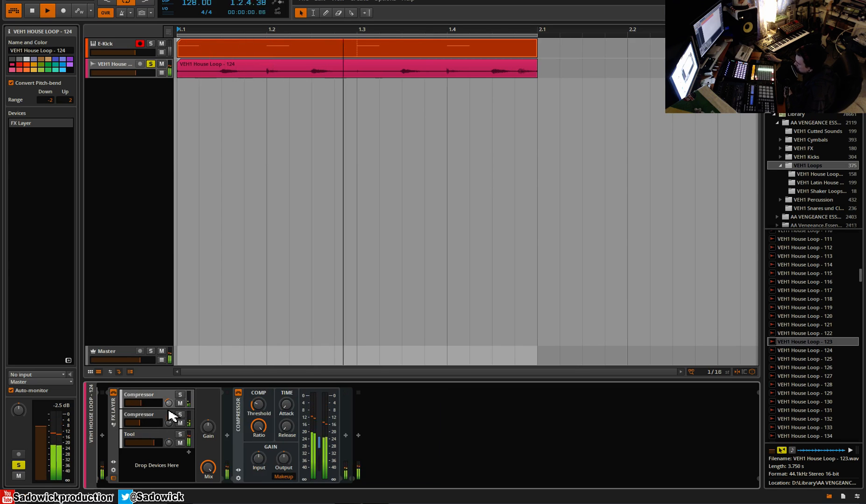
pyautogui.click(115, 393)
pyautogui.click(115, 393)
pyautogui.press('space')
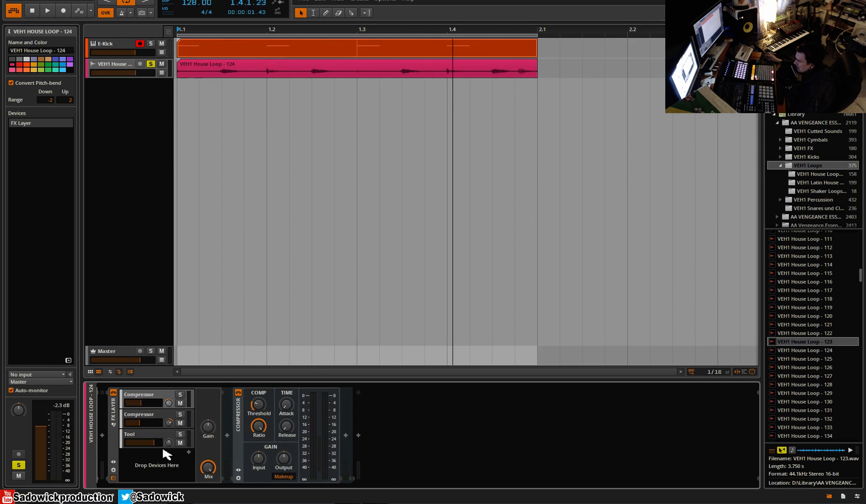